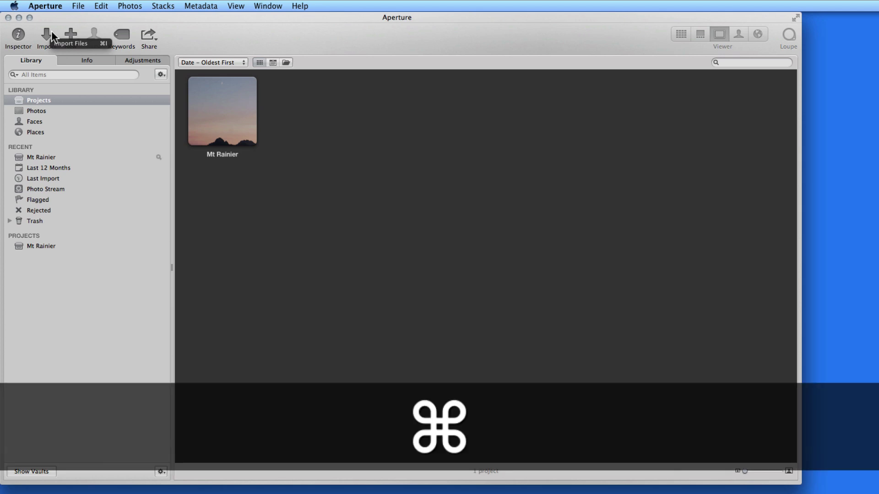
# Open the import browser on the Pictures folder, with its .psd file set for a new 'Pictures' project
pyautogui.press('super+i')
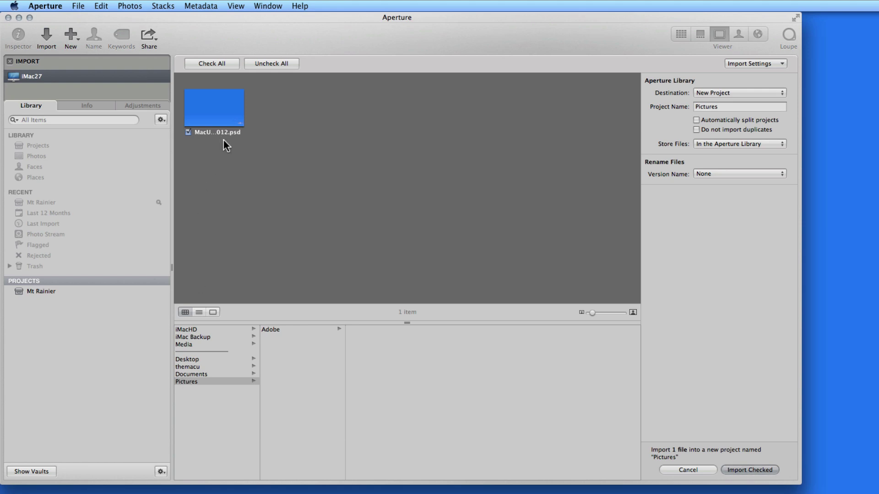
# Browse from Documents into the Media folder to list its subfolders and PS.psd
pyautogui.click(196, 375)
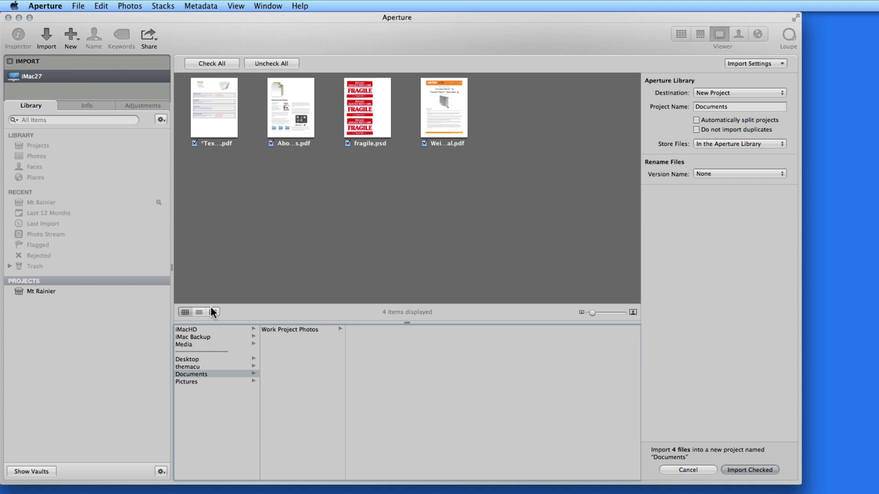
pyautogui.click(188, 345)
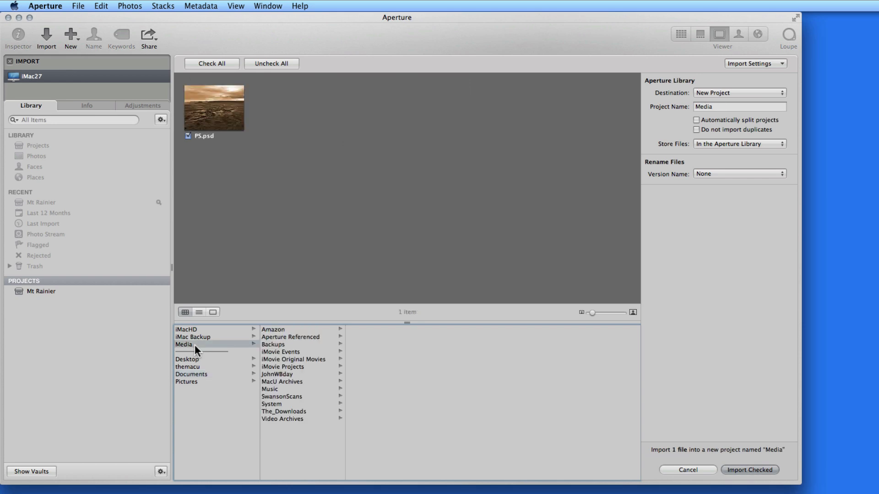
# Show the eight SwansonScans photos, trying list and grid views and different thumbnail sizes
pyautogui.click(277, 396)
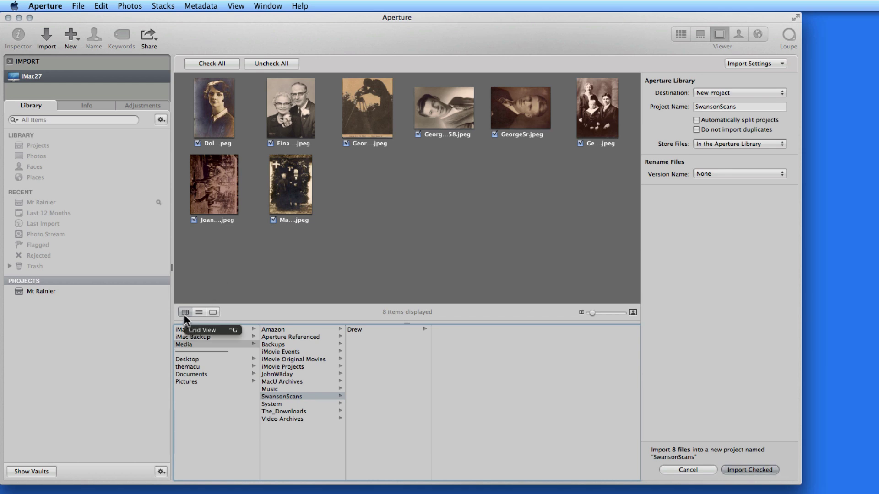
pyautogui.click(200, 314)
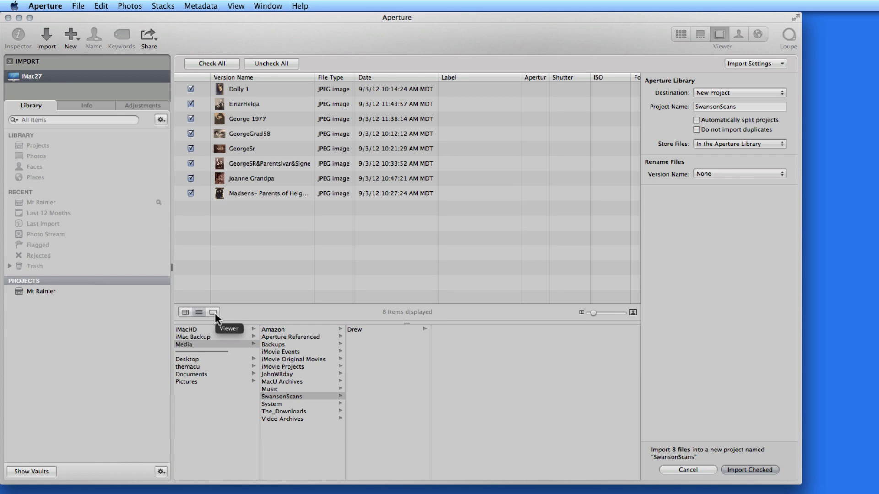
pyautogui.click(213, 312)
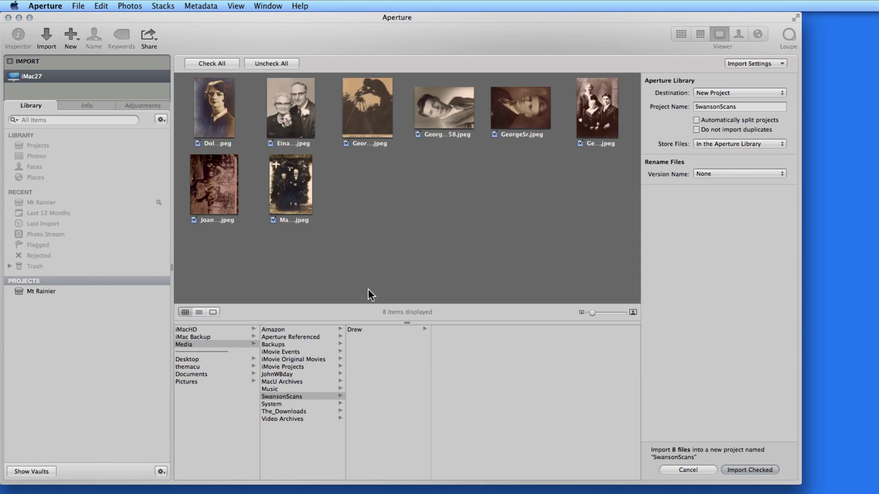
pyautogui.click(606, 311)
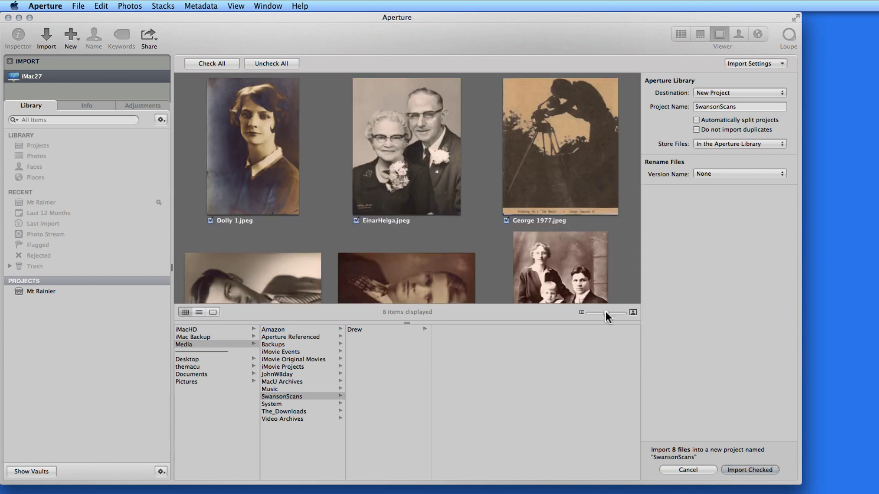
pyautogui.moveTo(605, 312); pyautogui.dragTo(599, 312)
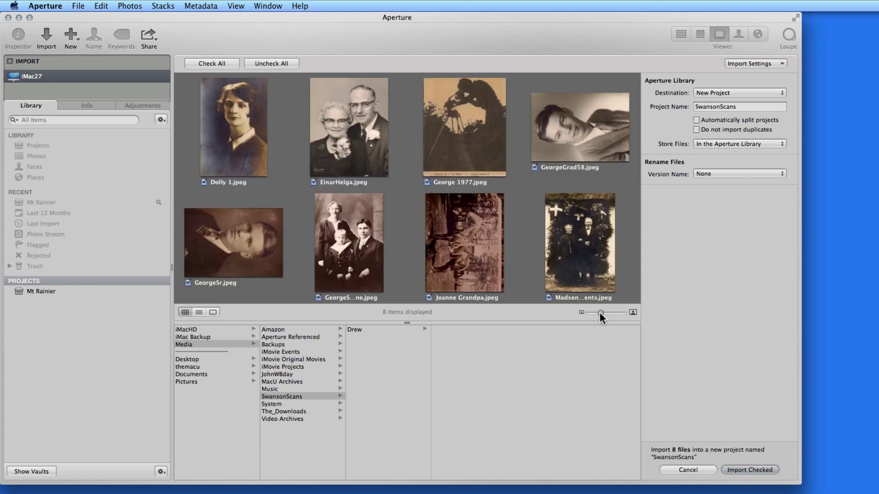
pyautogui.click(199, 312)
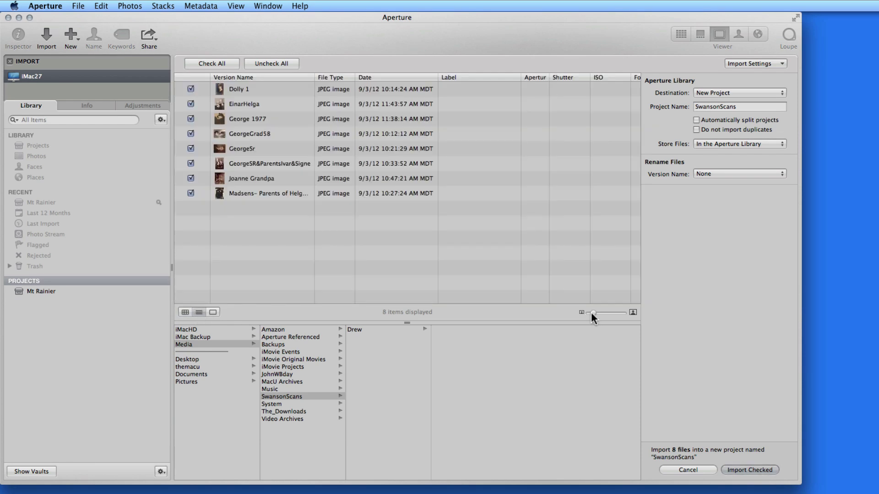
pyautogui.moveTo(592, 313)
pyautogui.mouseDown()
pyautogui.moveTo(607, 312)
pyautogui.moveTo(593, 314)
pyautogui.mouseUp()
# Preview Dolly 1 large in the viewer and step forward through the photos
pyautogui.click(247, 93)
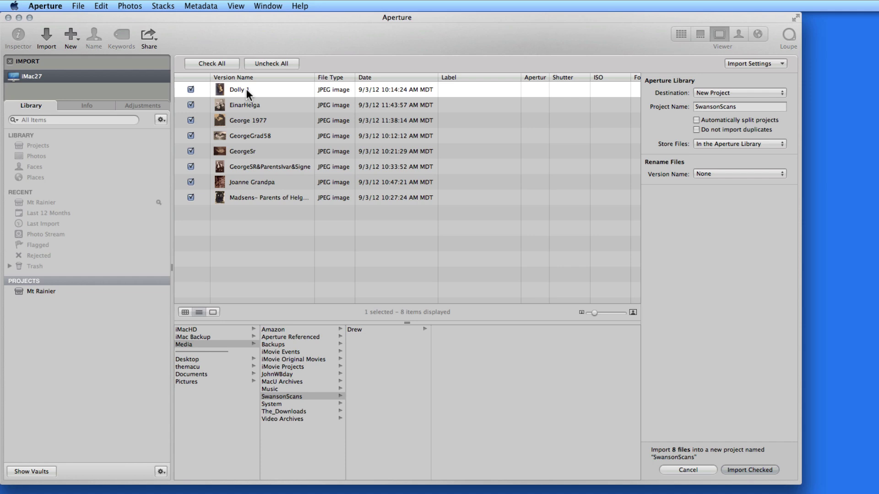
pyautogui.click(213, 312)
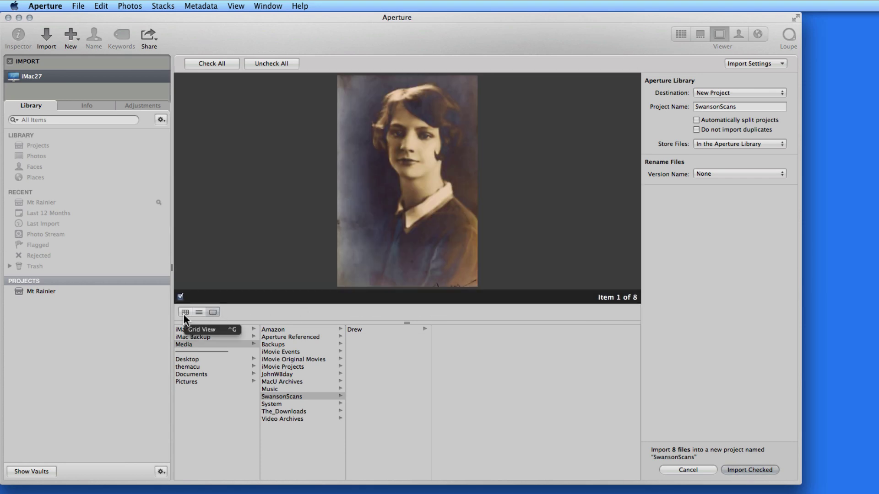
pyautogui.press('Right')
pyautogui.press('Right')
pyautogui.press('Right')
pyautogui.press('Right')
pyautogui.press('Right')
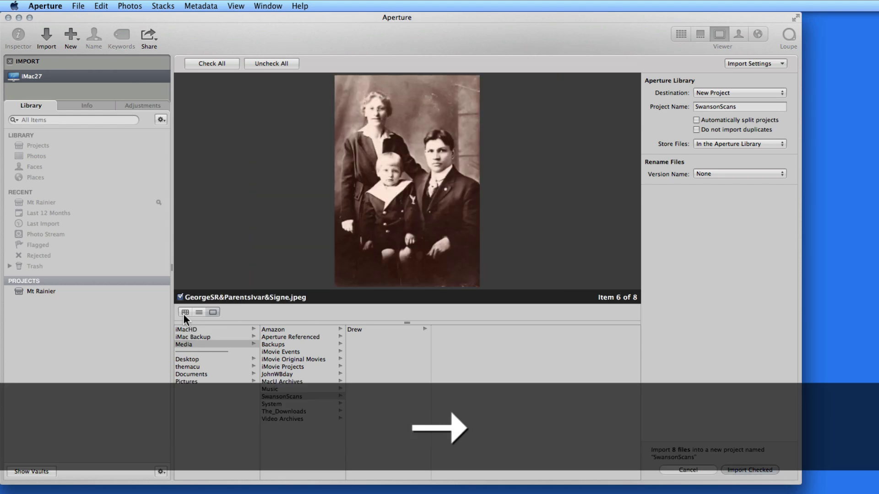
# In grid view, check only the first six photos, Dolly 1 through the sixth, for import
pyautogui.click(184, 313)
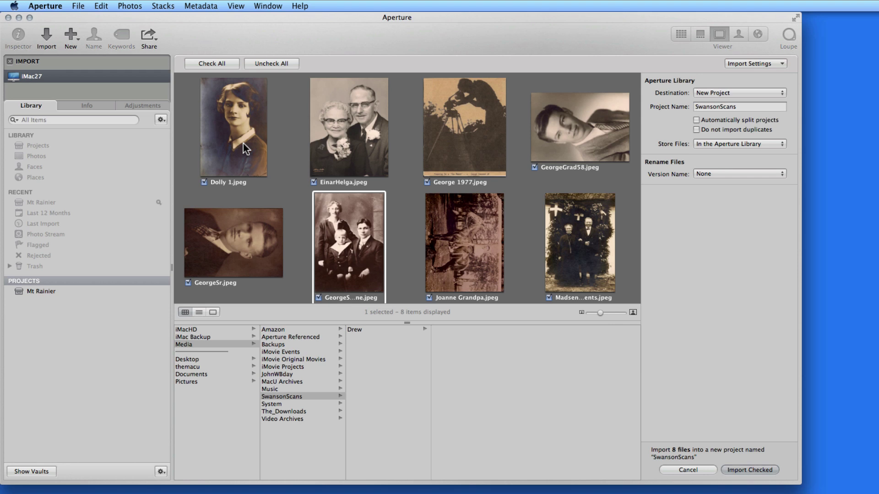
pyautogui.click(274, 63)
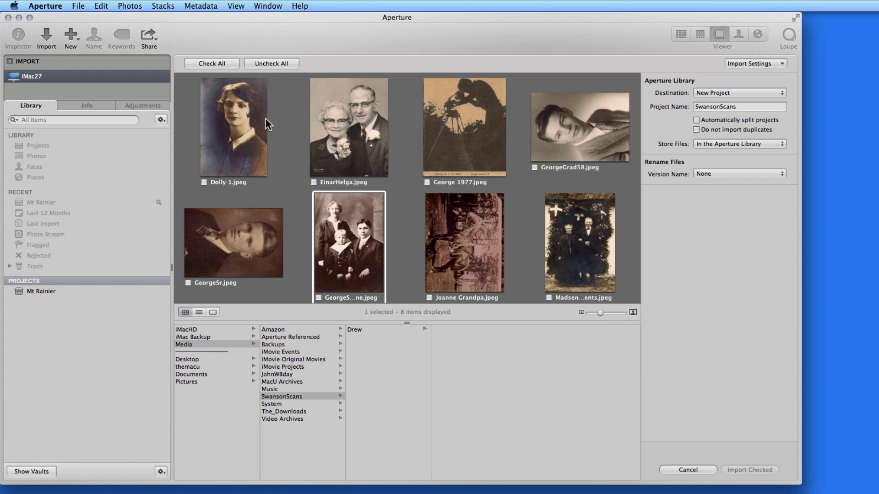
pyautogui.click(244, 117)
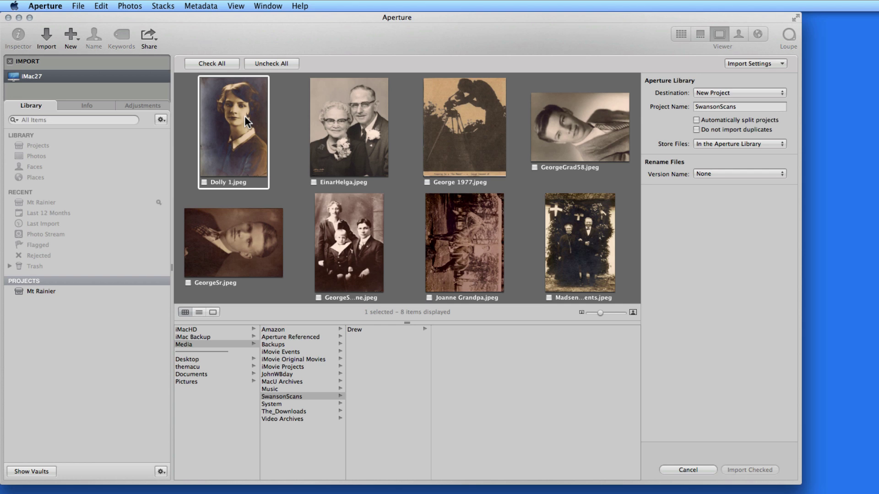
pyautogui.keyDown('shift'); pyautogui.click(358, 236); pyautogui.keyUp('shift')
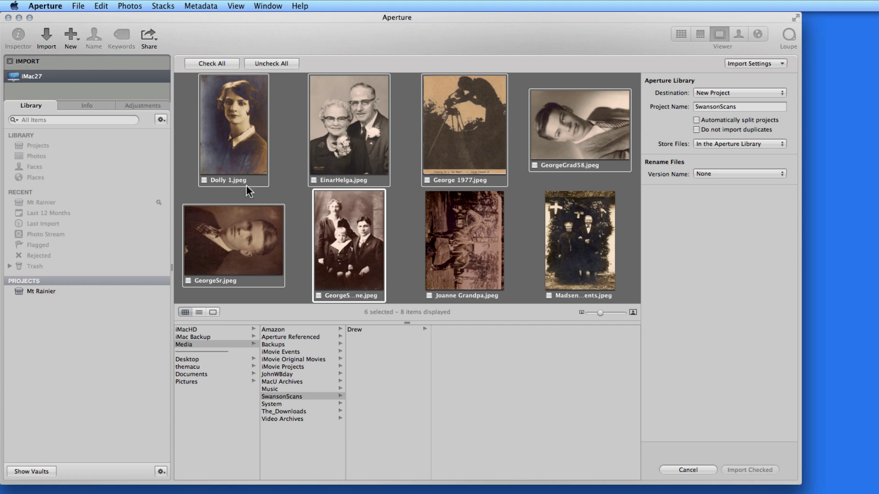
pyautogui.click(314, 179)
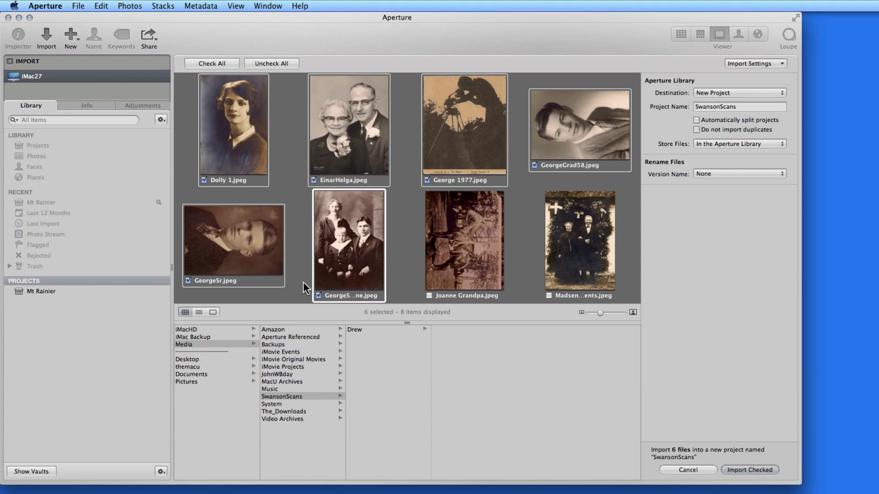
# Select Dolly 1, George 1977, Joanne Grandpa and GeorgeSr, check them, then uncheck them again
pyautogui.click(298, 230)
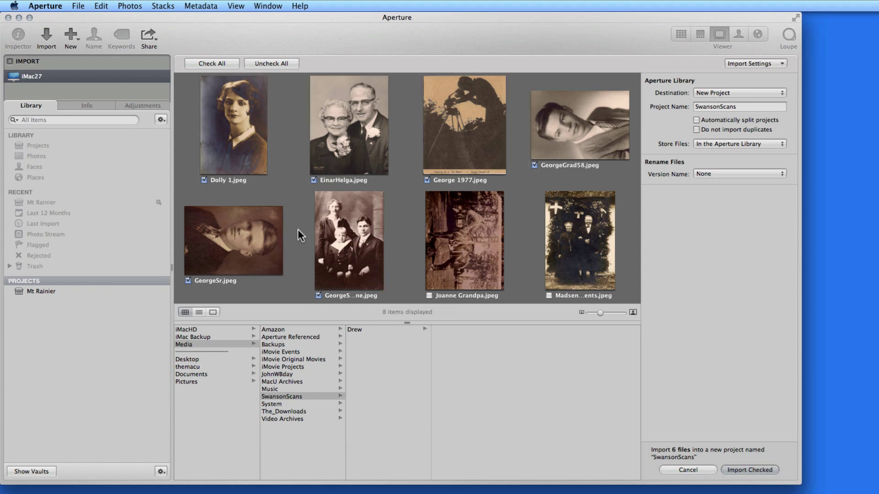
pyautogui.click(273, 64)
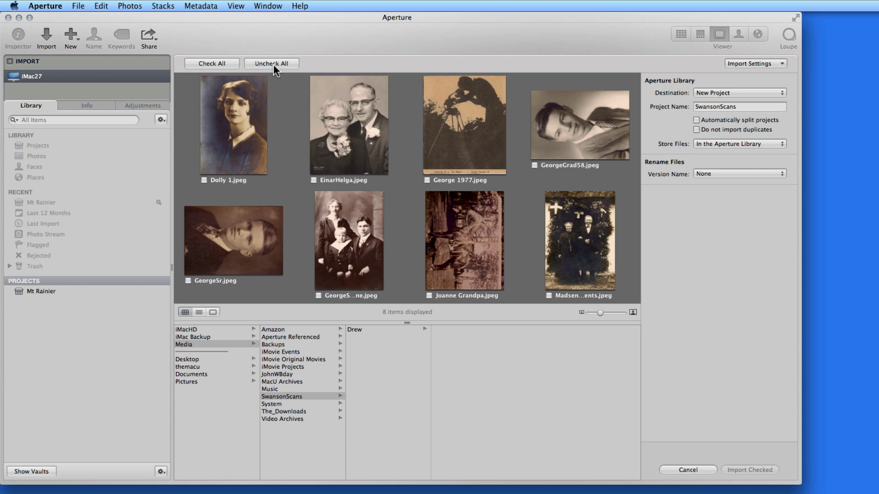
pyautogui.click(244, 120)
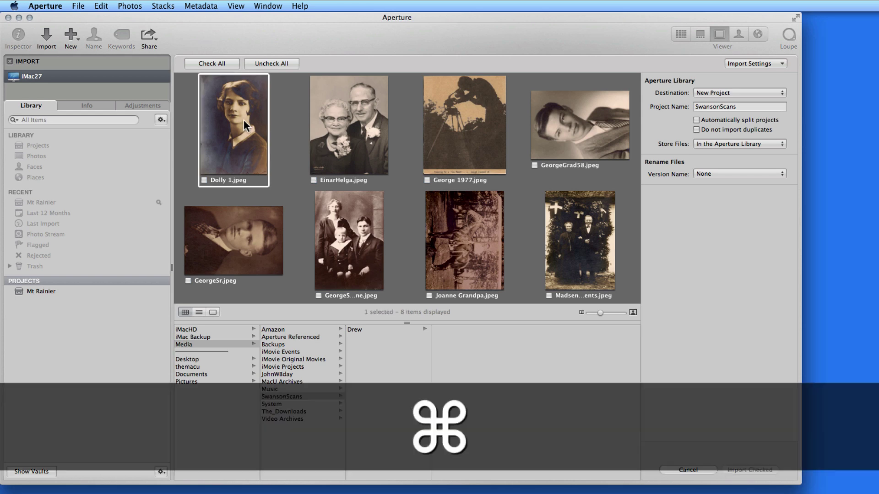
pyautogui.keyDown('super'); pyautogui.click(468, 125); pyautogui.keyUp('super')
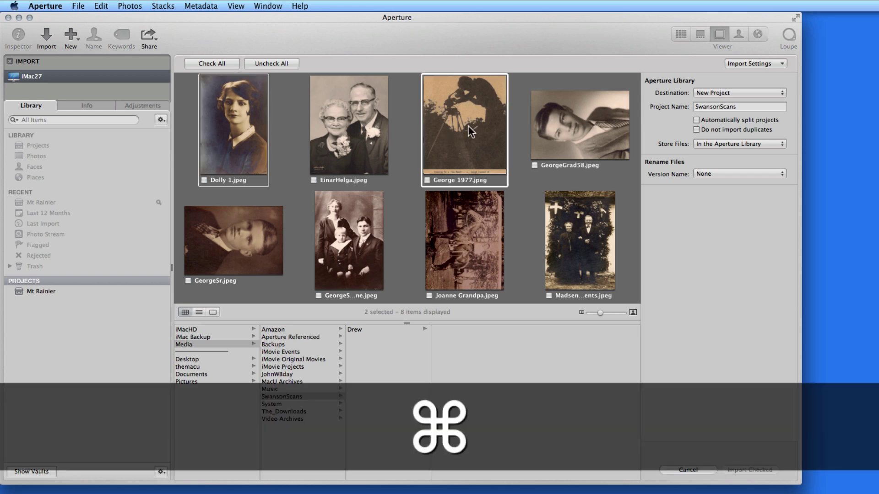
pyautogui.keyDown('super'); pyautogui.click(455, 232); pyautogui.keyUp('super')
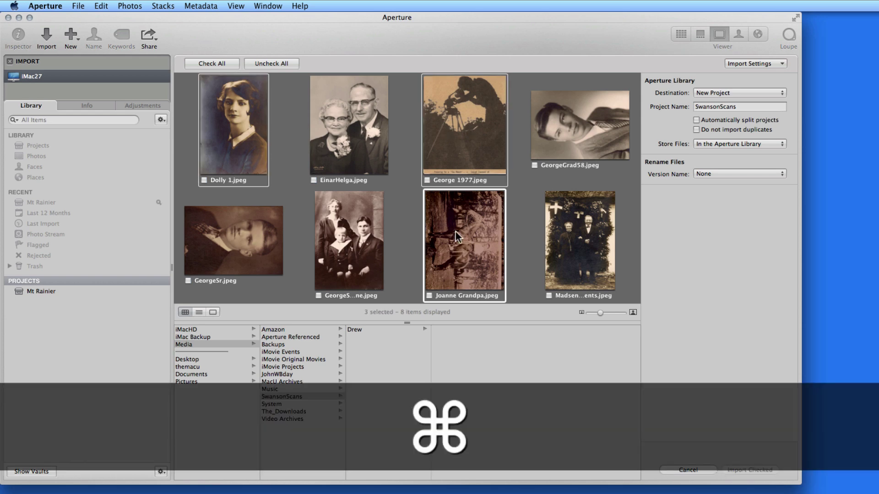
pyautogui.keyDown('super'); pyautogui.click(249, 243); pyautogui.keyUp('super')
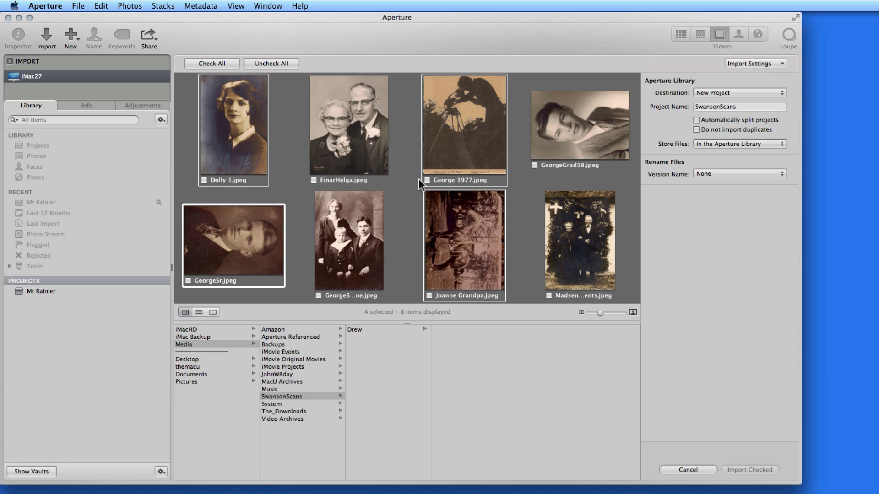
pyautogui.click(427, 180)
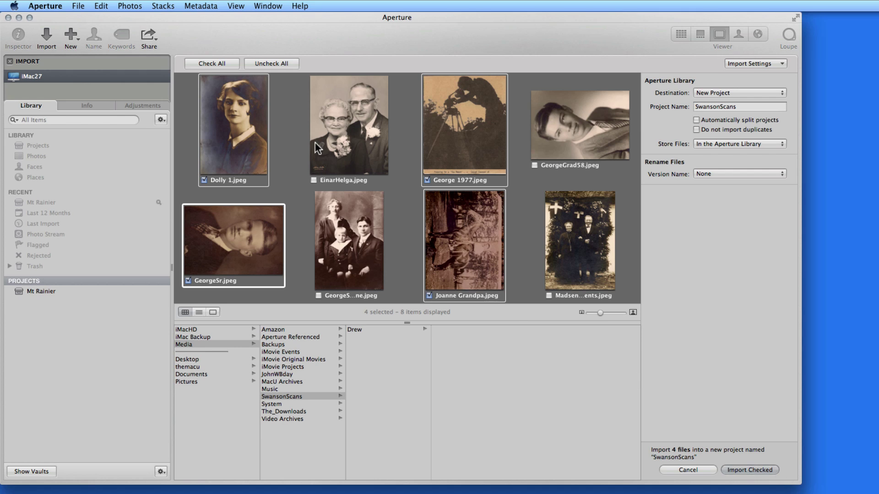
pyautogui.click(278, 66)
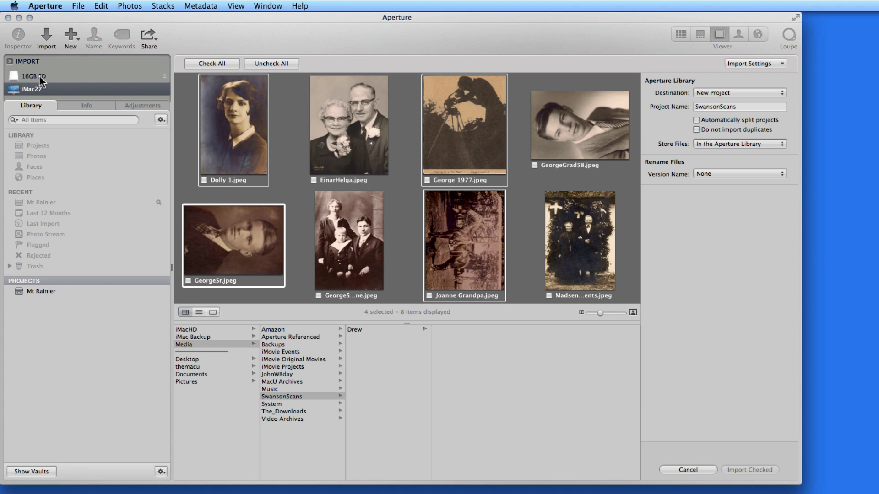
# Switch the import source to the 16GB SD card to list its 135 photos and .mov clips
pyautogui.click(39, 75)
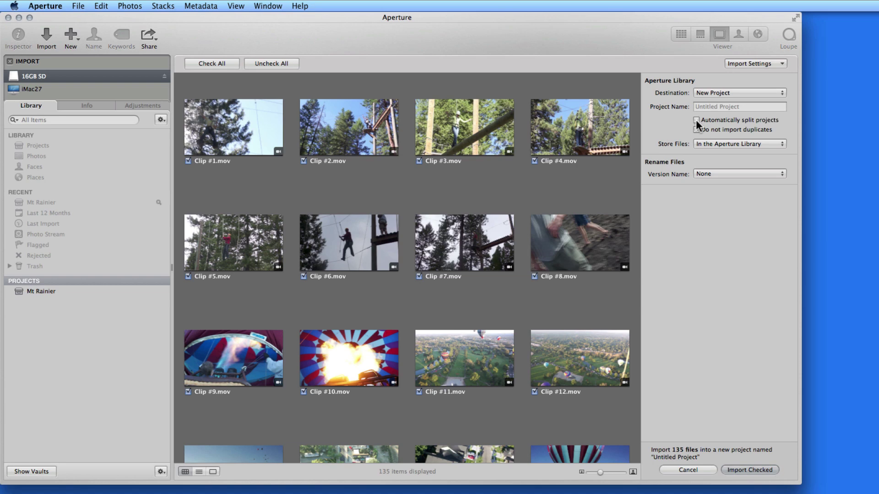
pyautogui.click(696, 120)
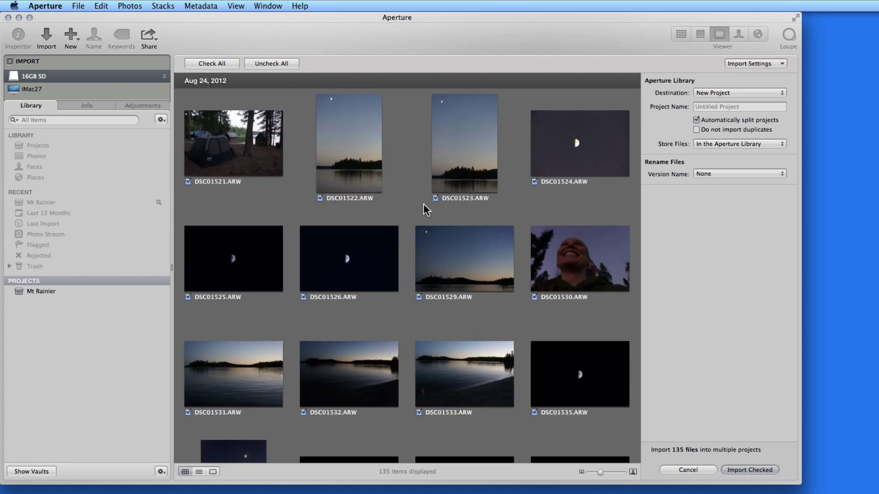
pyautogui.scroll(-15, 424, 210)
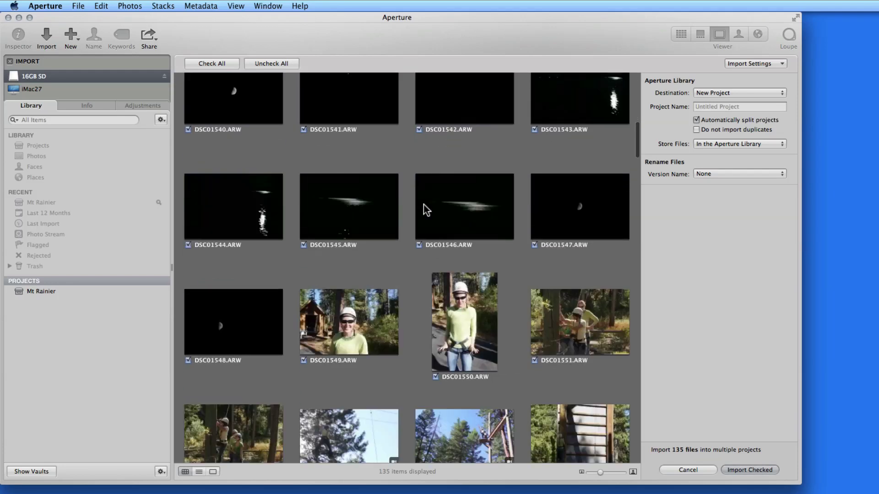
pyautogui.scroll(-12, 424, 206)
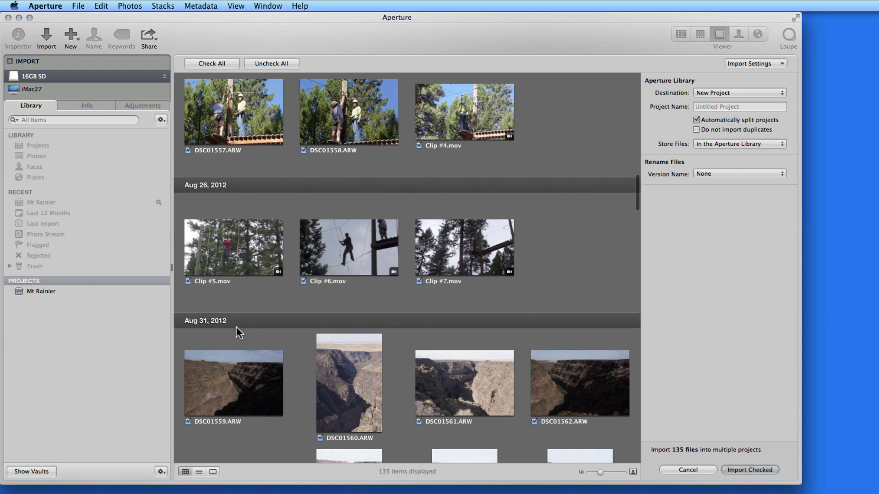
pyautogui.scroll(-8, 235, 326)
pyautogui.scroll(-8, 235, 326)
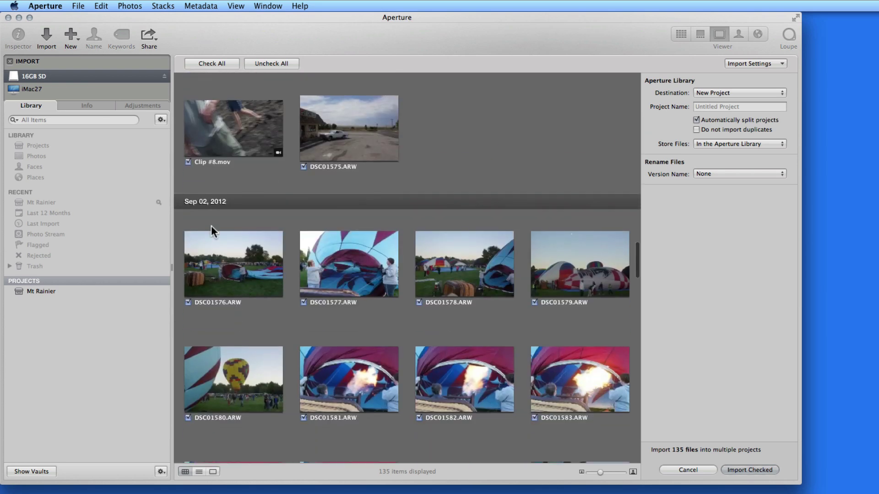
pyautogui.scroll(20, 211, 217)
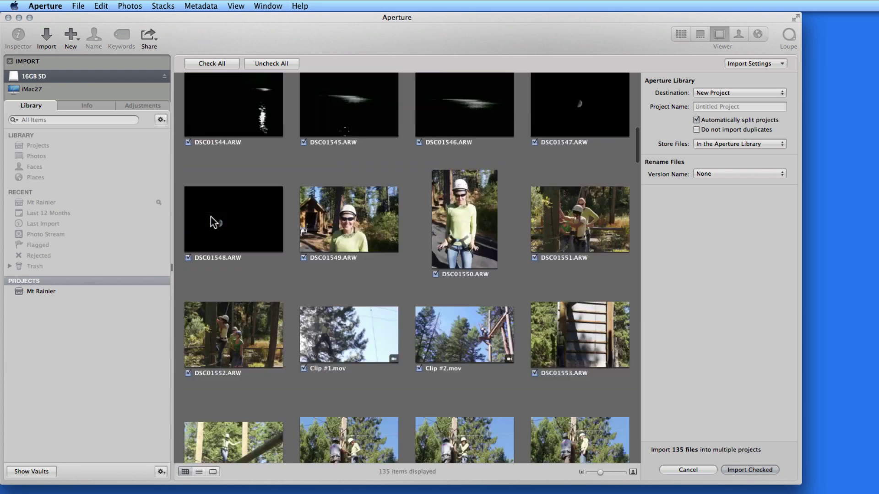
pyautogui.scroll(2, 213, 222)
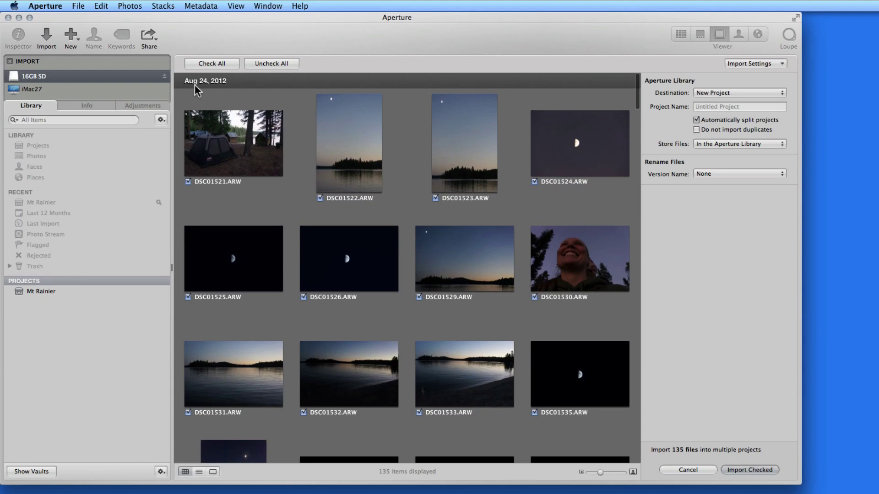
pyautogui.scroll(-10, 296, 247)
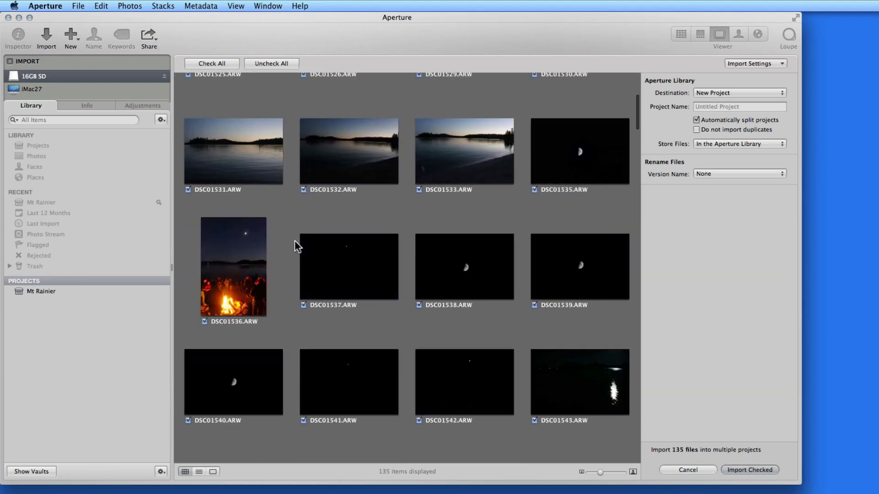
pyautogui.scroll(-15, 295, 240)
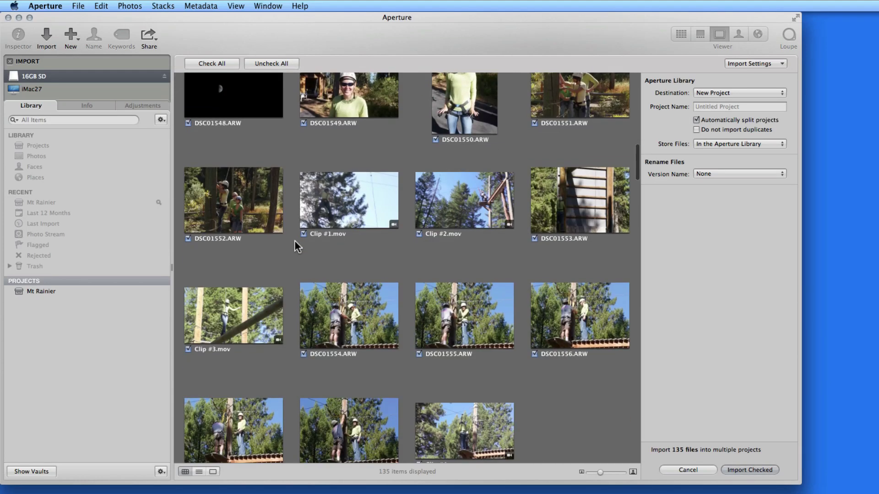
pyautogui.scroll(-3, 295, 240)
pyautogui.scroll(10, 295, 240)
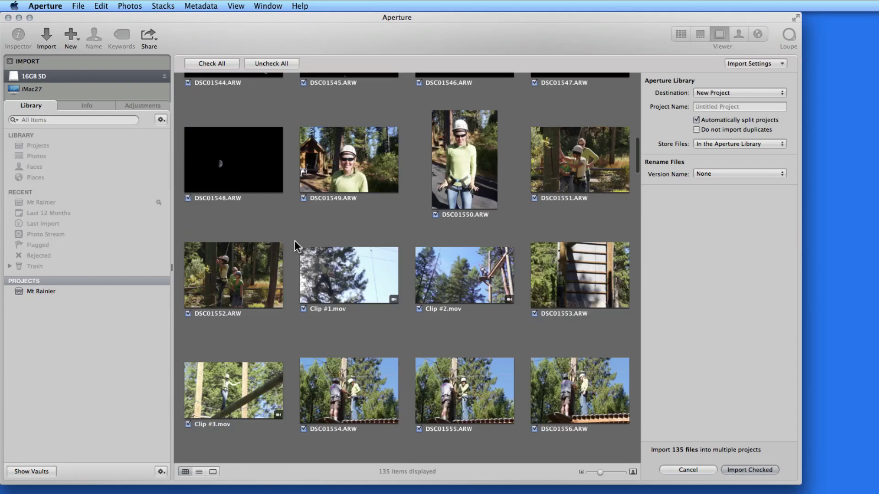
pyautogui.scroll(10, 295, 240)
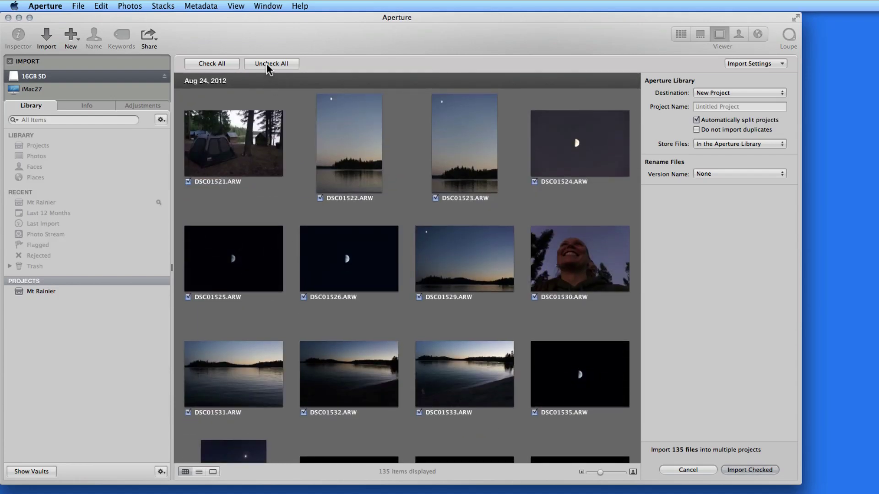
pyautogui.click(696, 120)
pyautogui.scroll(-10, 372, 199)
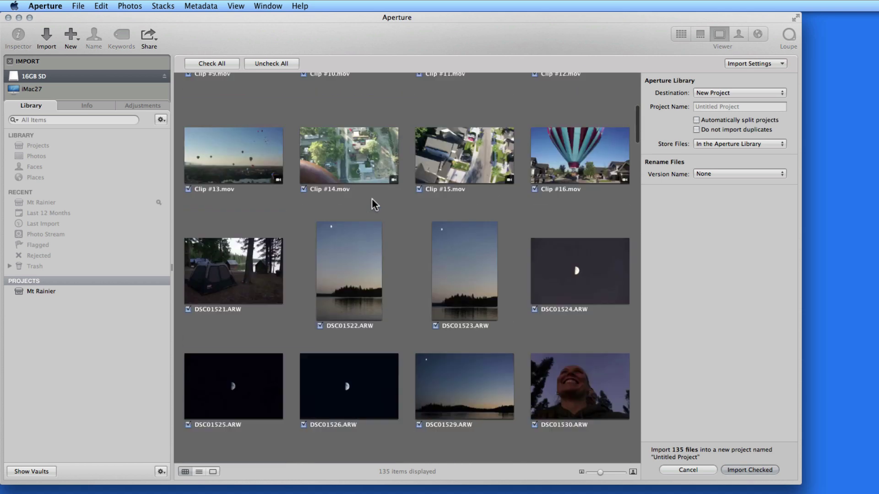
pyautogui.scroll(-8, 372, 198)
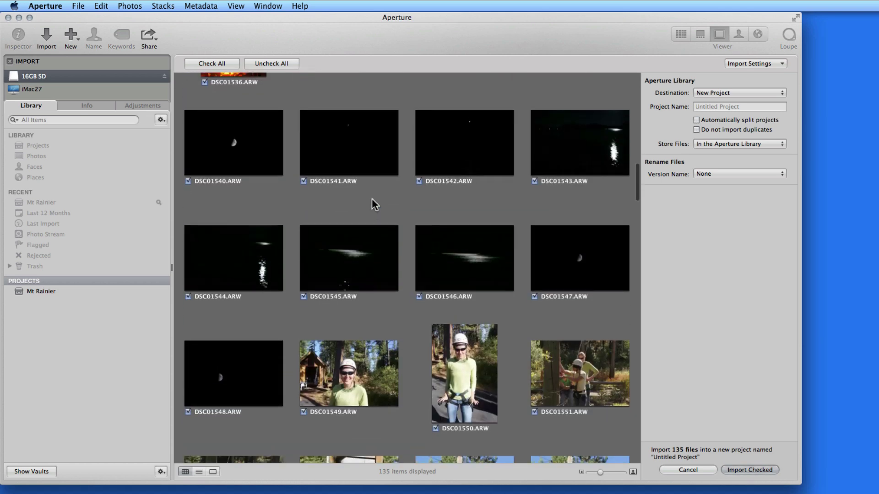
pyautogui.scroll(6, 371, 198)
pyautogui.scroll(10, 372, 199)
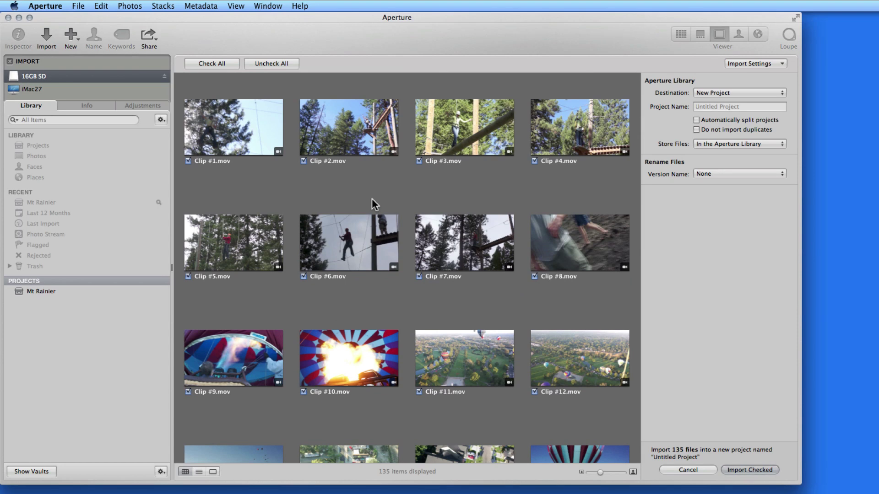
# Set Import preferences' Autosplit into Projects to One project per week, then close Preferences
pyautogui.click(45, 5)
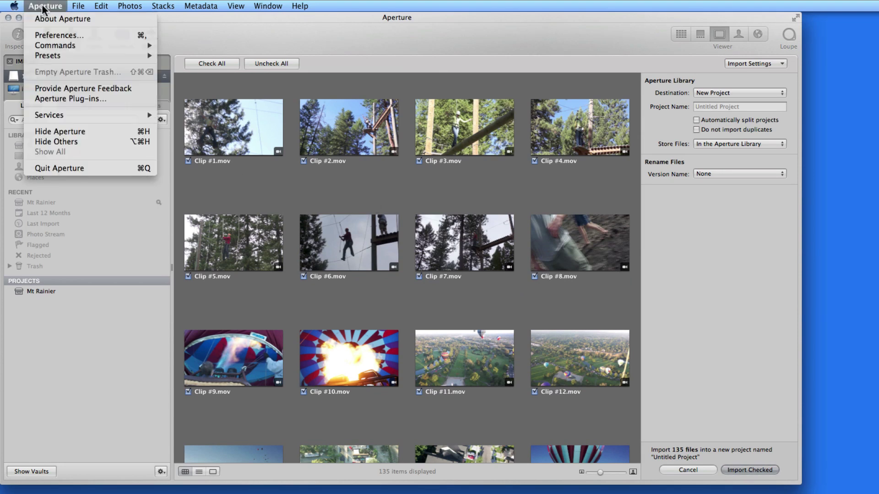
pyautogui.click(46, 37)
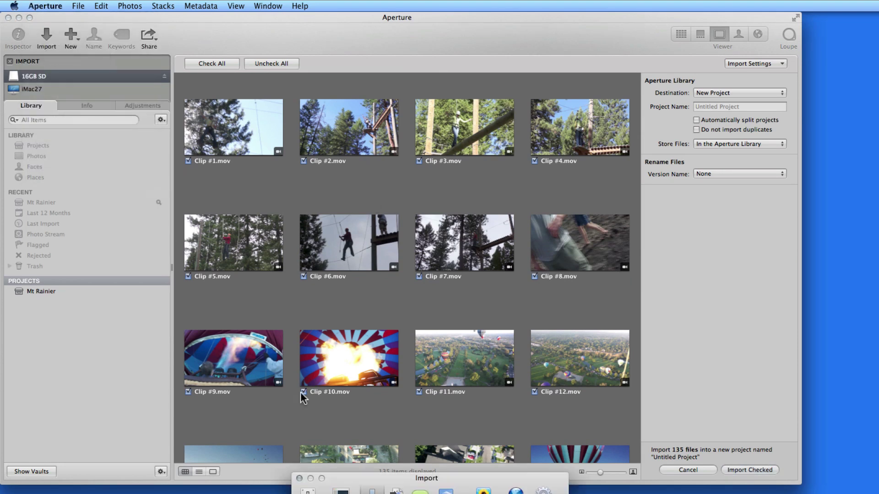
pyautogui.moveTo(348, 480); pyautogui.dragTo(321, 104)
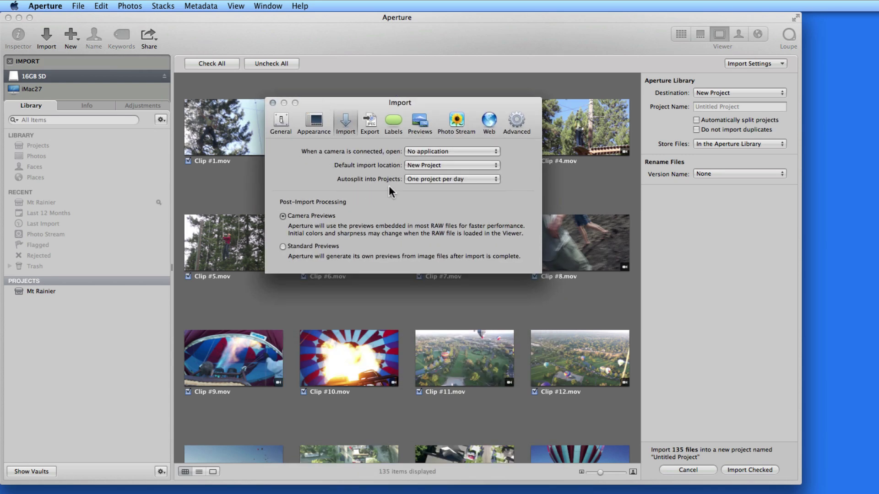
pyautogui.click(479, 184)
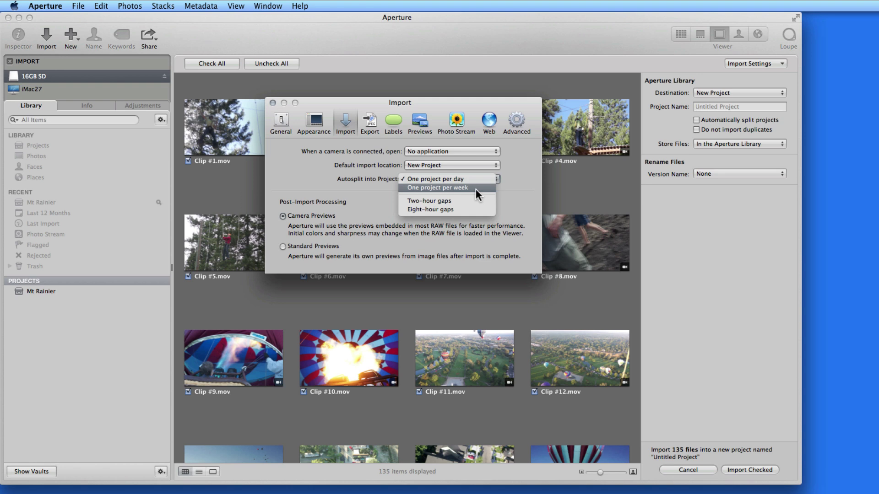
pyautogui.click(476, 194)
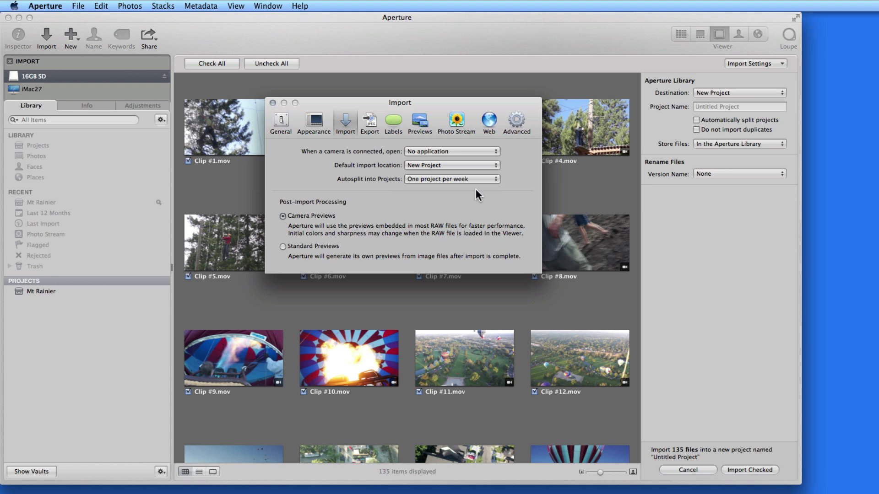
pyautogui.click(273, 102)
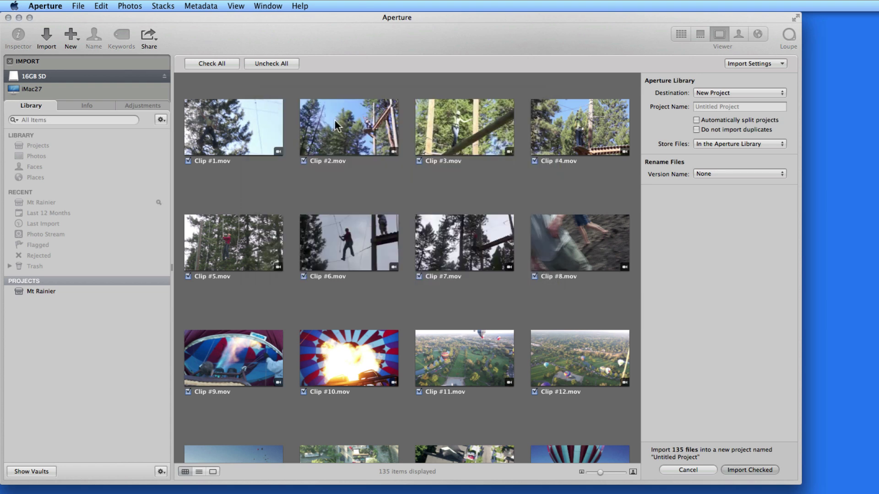
# Turn on Automatically split projects, review the dated groups, then leave the import browser without importing
pyautogui.click(697, 120)
pyautogui.scroll(-3, 402, 248)
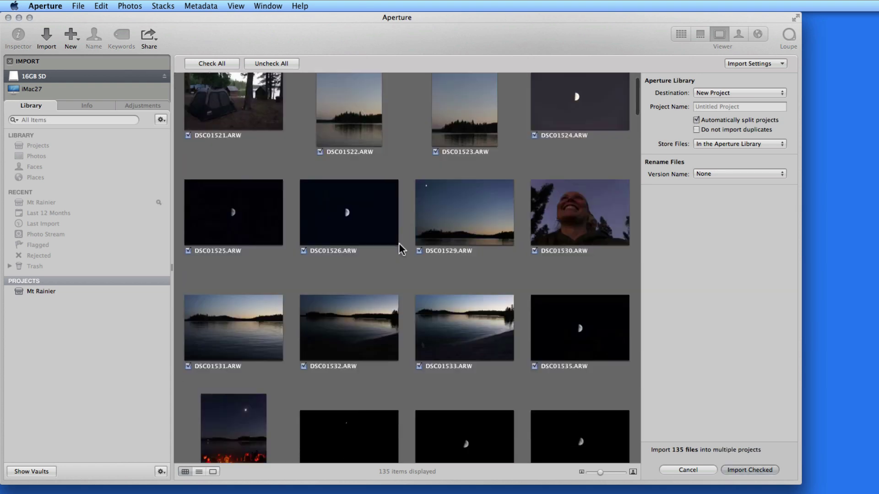
pyautogui.scroll(-15, 401, 249)
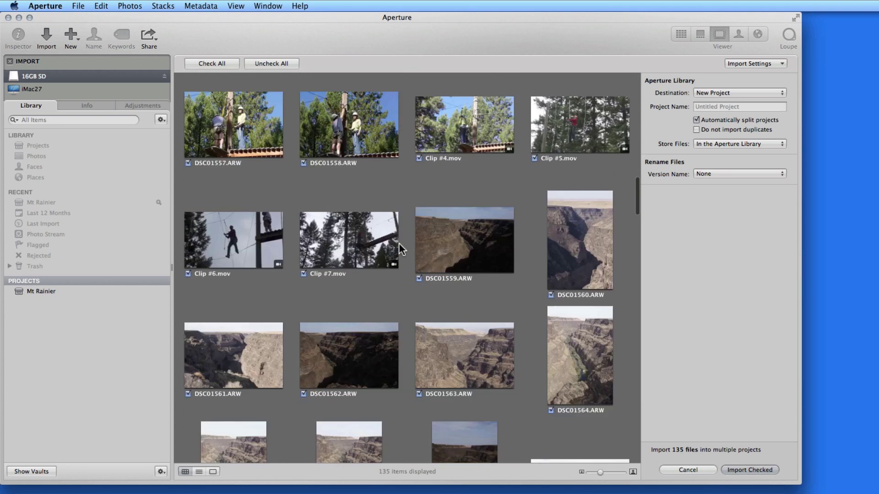
pyautogui.scroll(-10, 400, 245)
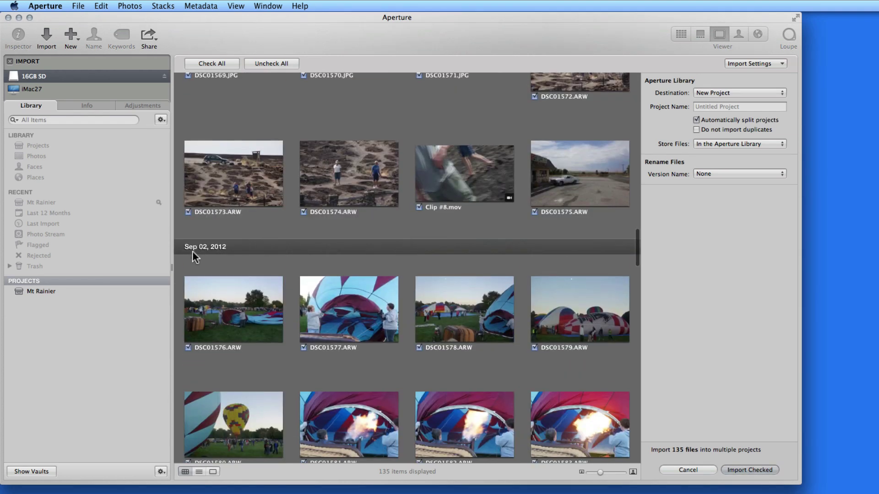
pyautogui.scroll(20, 224, 249)
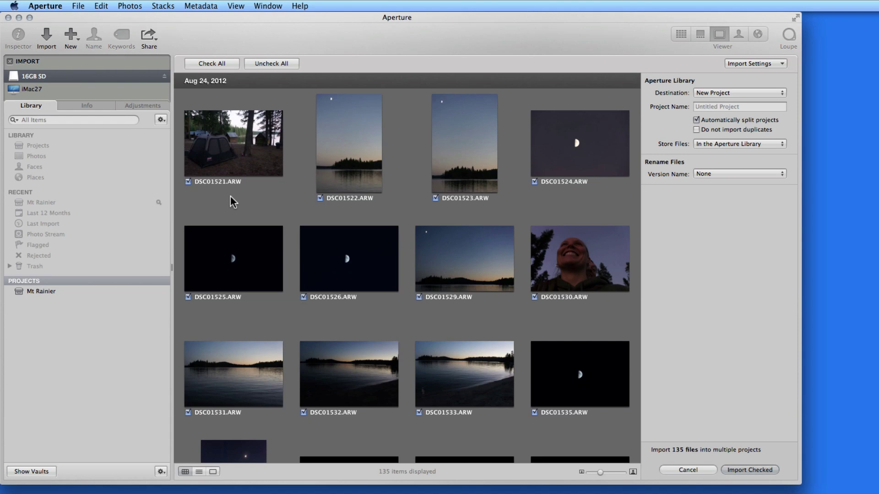
pyautogui.press('Escape')
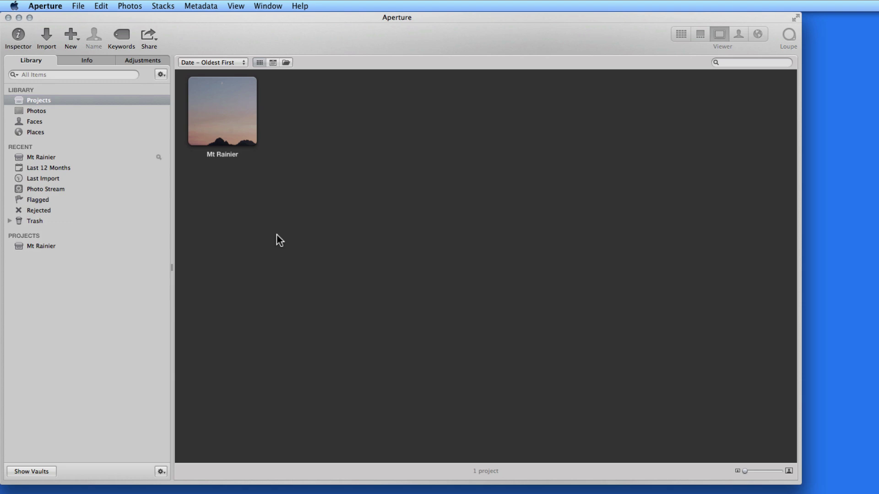
# Import the SwansonScans folder from disk with Import Folders As set to Projects and Albums
pyautogui.press('super+shift+i')
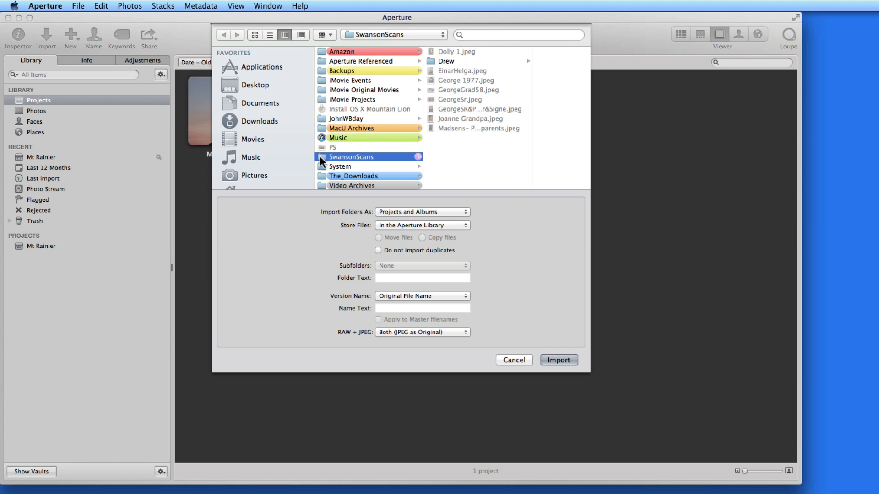
pyautogui.click(449, 210)
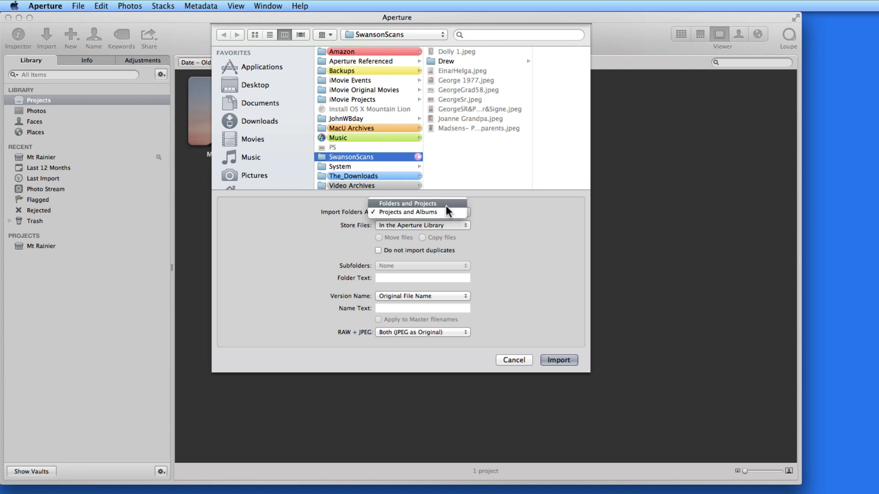
pyautogui.click(446, 205)
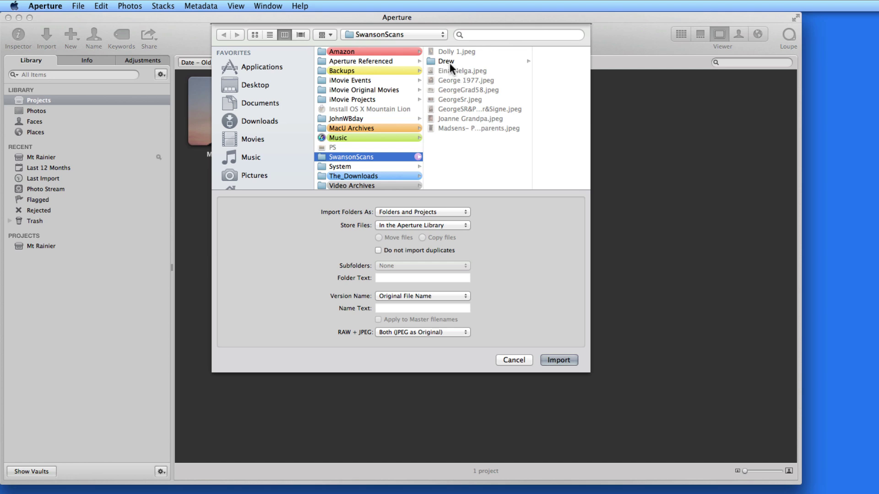
pyautogui.click(456, 212)
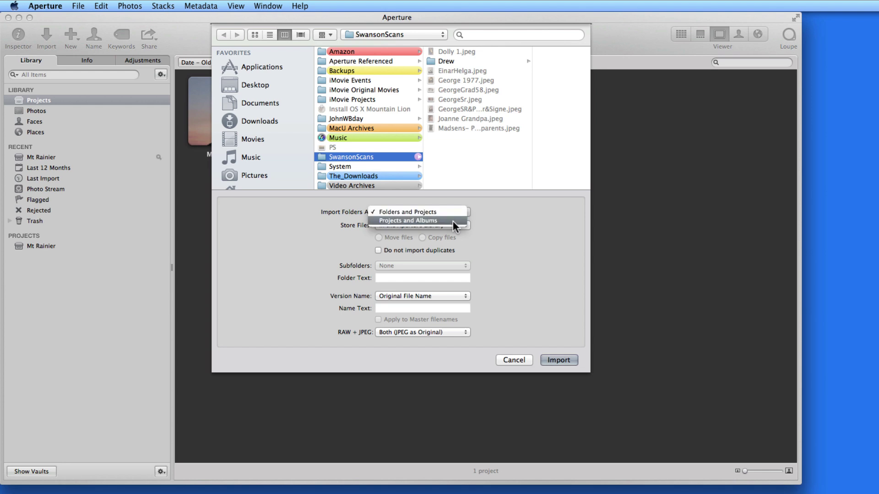
pyautogui.click(452, 221)
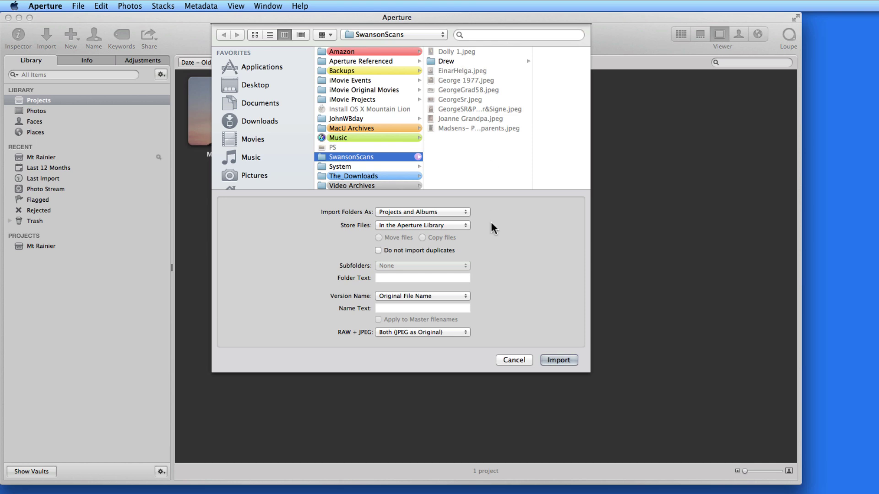
pyautogui.click(554, 360)
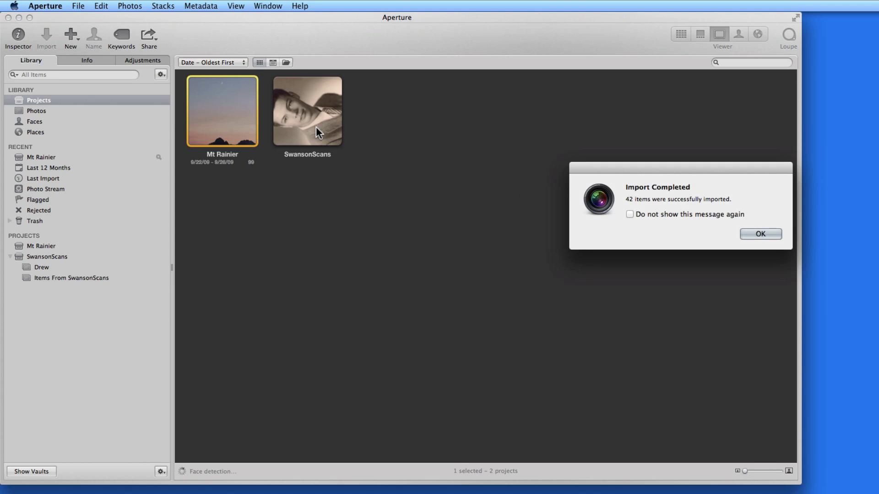
# Dismiss Import Completed, review the SwansonScans project's Drew and Items albums, and reopen the import panel
pyautogui.click(753, 235)
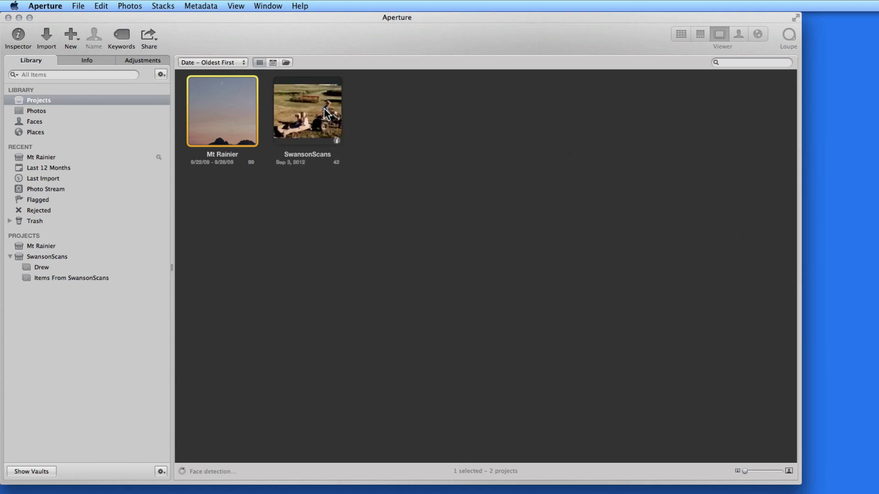
pyautogui.click(67, 256)
pyautogui.click(53, 267)
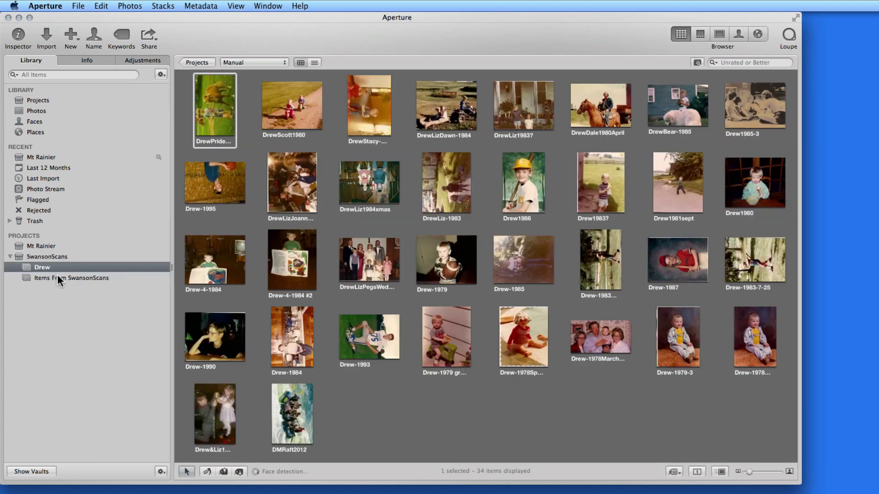
pyautogui.click(59, 278)
pyautogui.click(66, 299)
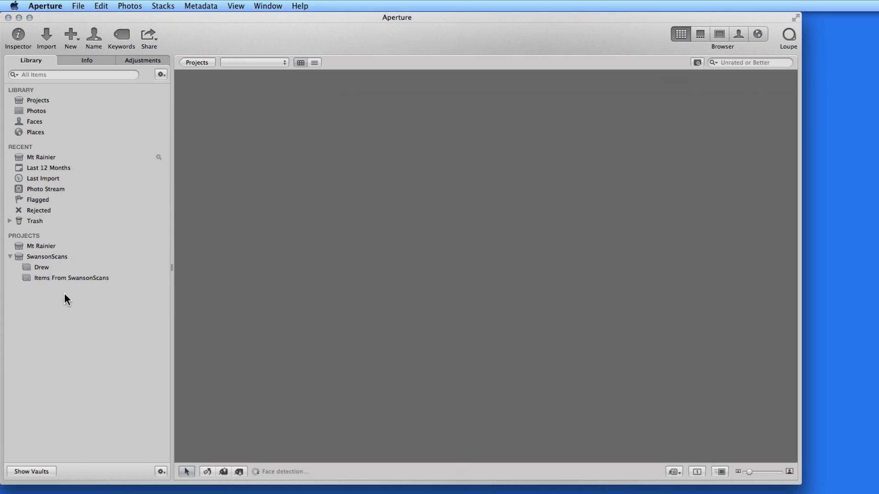
pyautogui.click(56, 257)
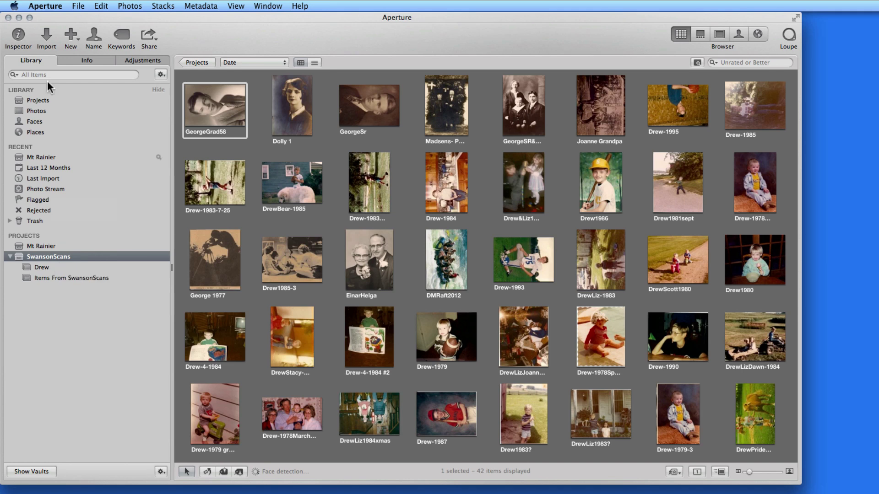
pyautogui.click(46, 38)
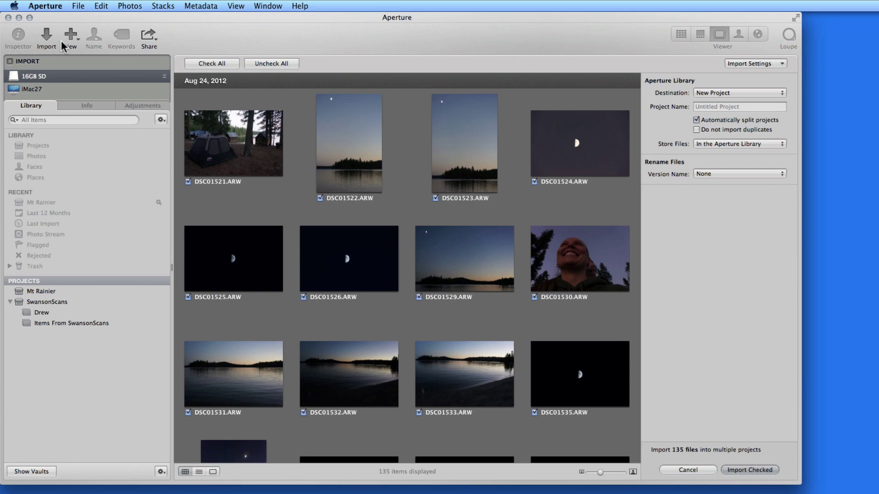
# Cancel the SD card import and toggle full screen off to view the Mt Rainier and SwansonScans projects
pyautogui.click(47, 37)
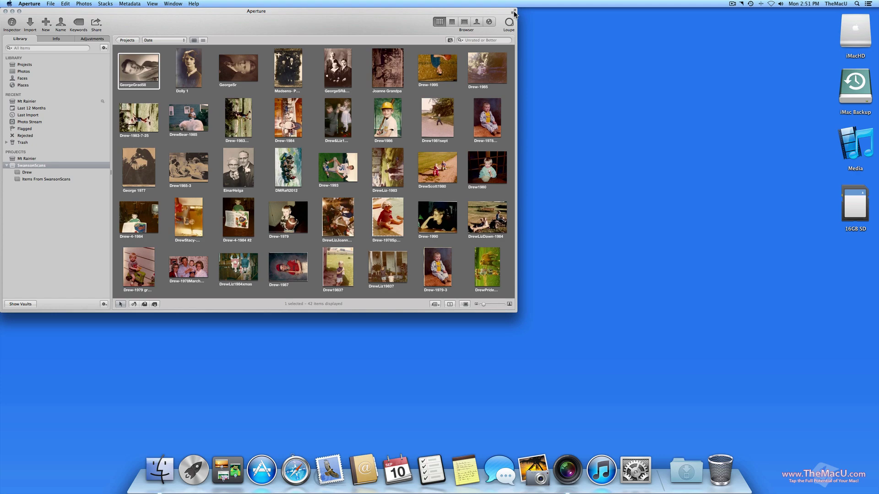
pyautogui.click(514, 11)
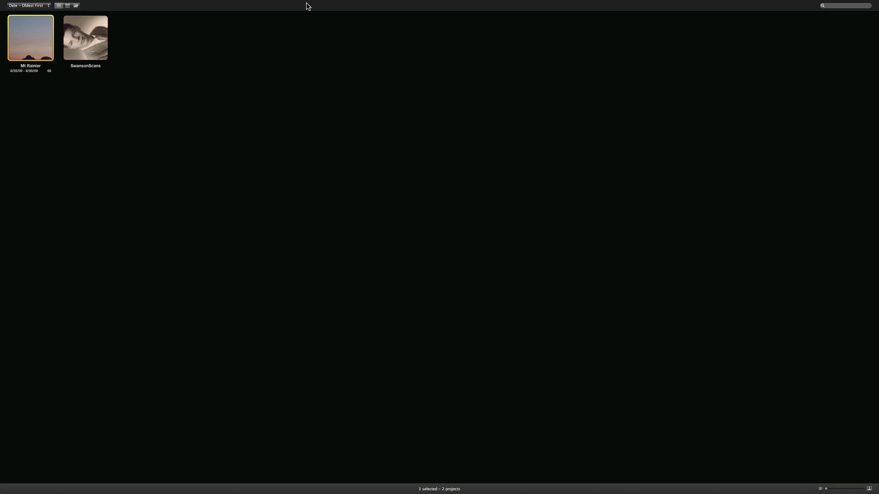
pyautogui.moveTo(316, 3)
pyautogui.press('f')
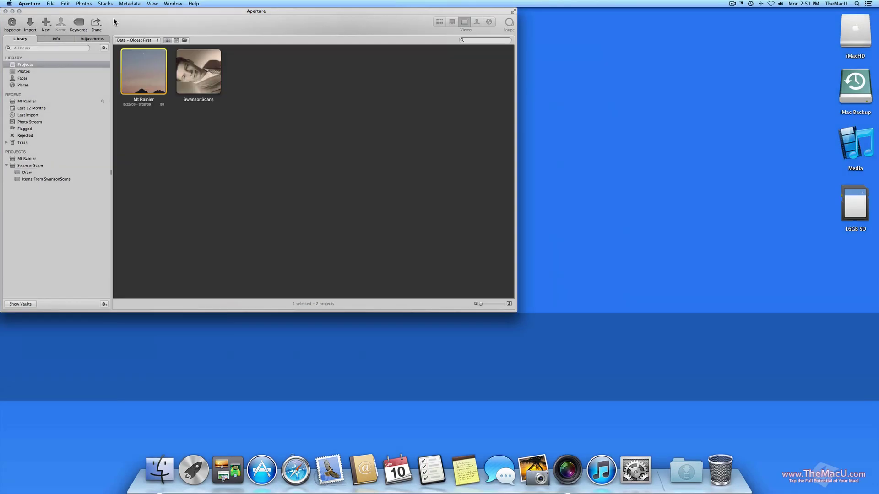
# Reopen the import browser on the 16GB SD card, showing 135 files for multiple projects
pyautogui.click(32, 24)
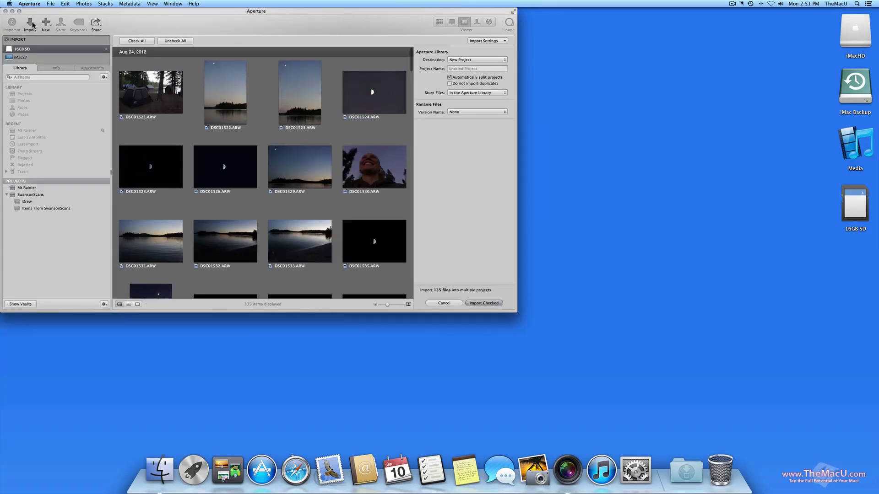